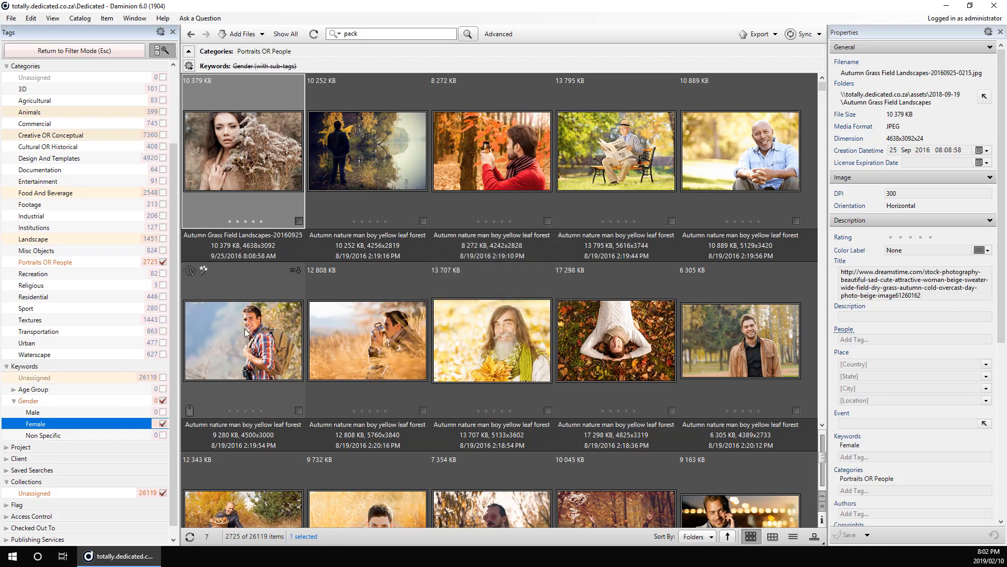
- Refresh the filtered results and assign the Male keyword to the 20 "Autumn nature man boy yellow leaf forest" photos
left_click(314, 35)
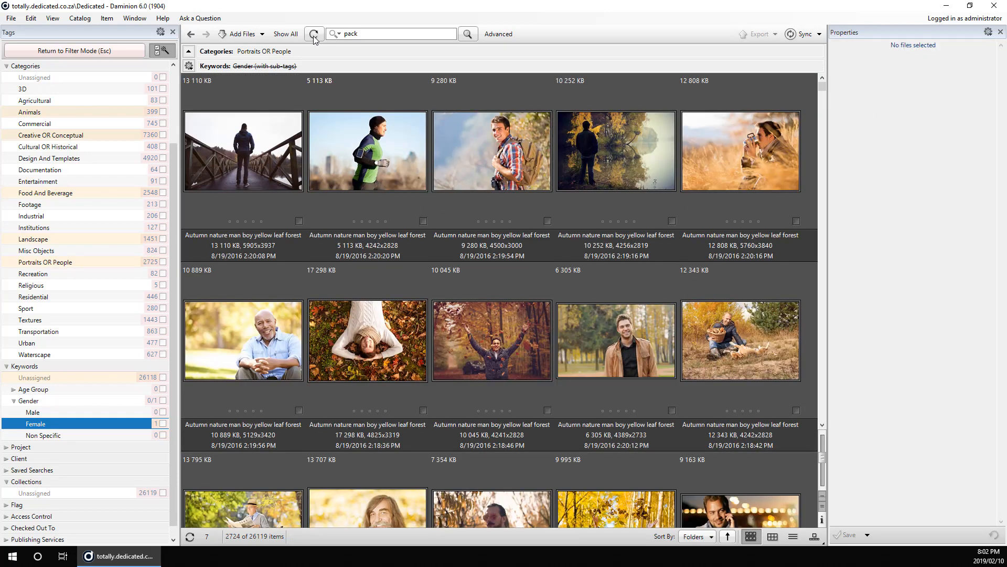
left_click(241, 182)
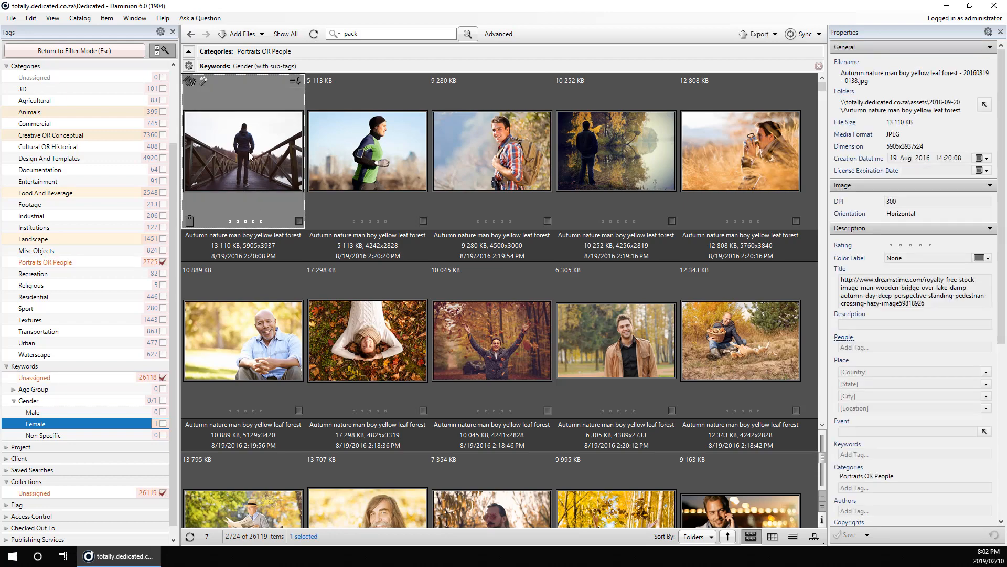
scroll(441, 233, "down", 1)
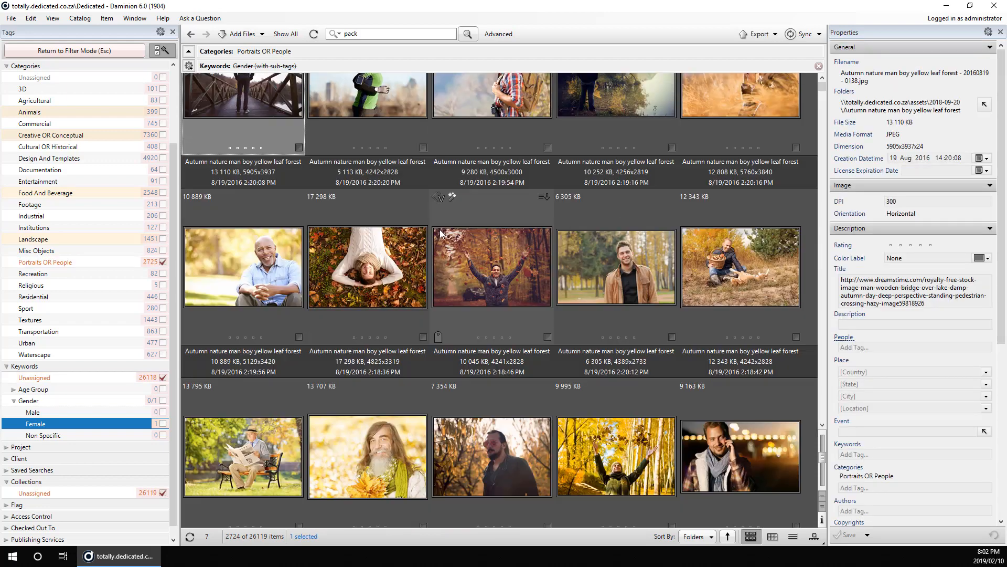
scroll(422, 250, "down", 5)
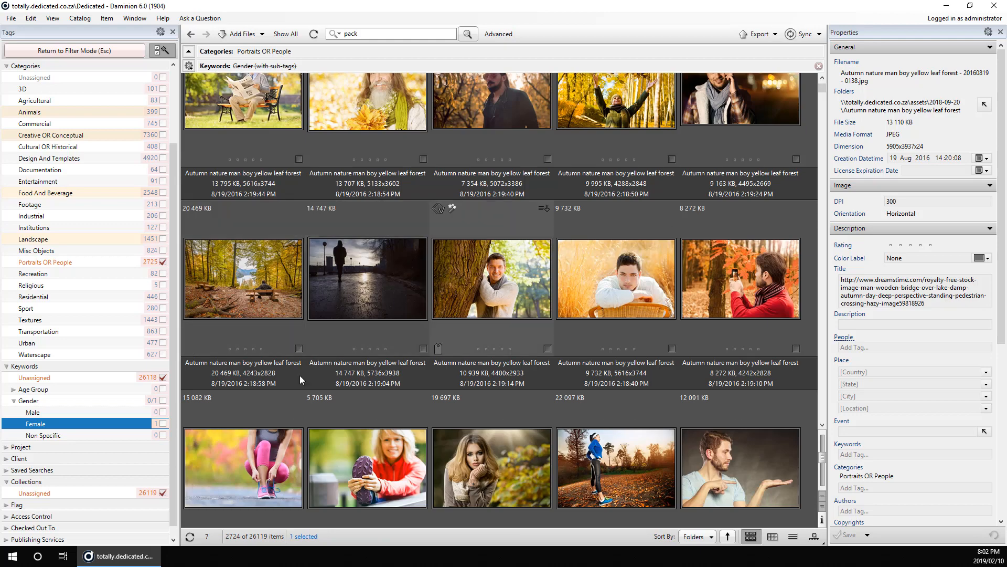
left_click(757, 288, "shift")
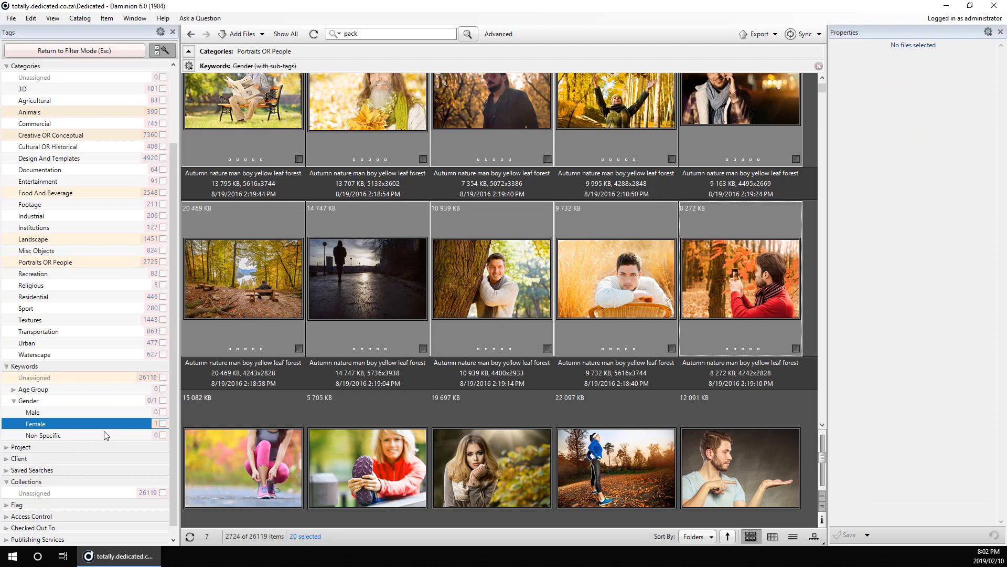
left_click(163, 412)
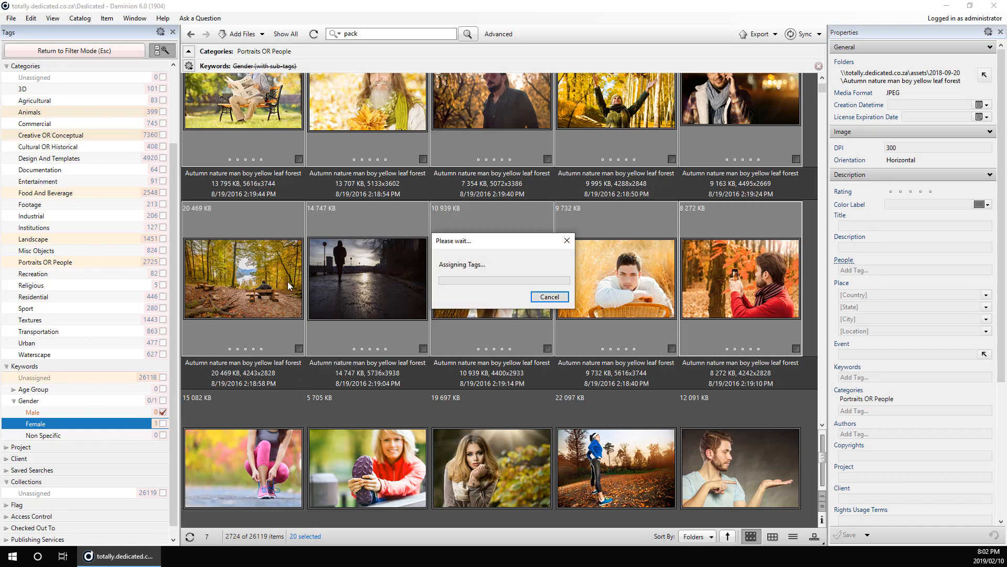
- Assign the Female keyword to the four "Autumn shoes sneakers boots" photos
scroll(245, 282, "down", 5)
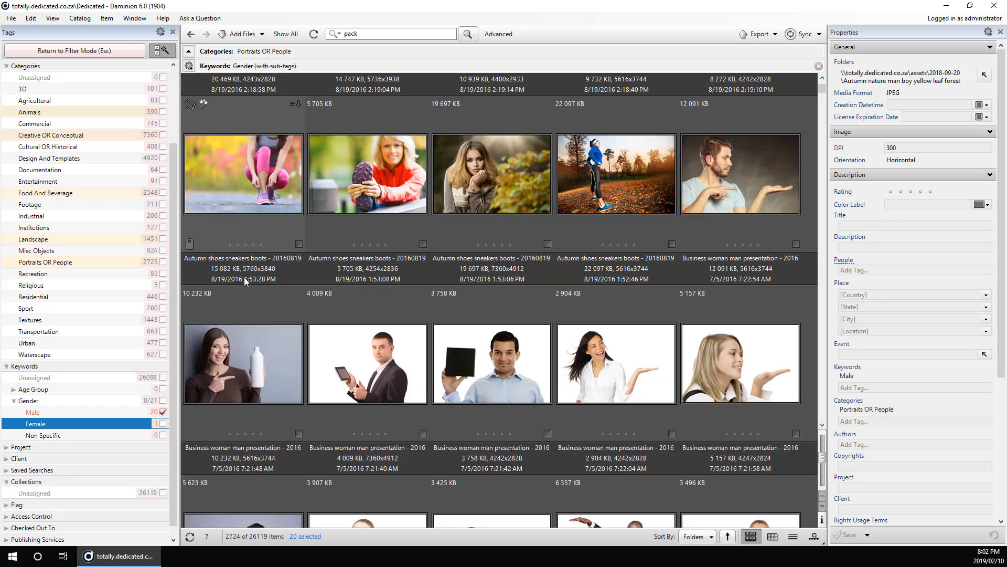
left_click(251, 164)
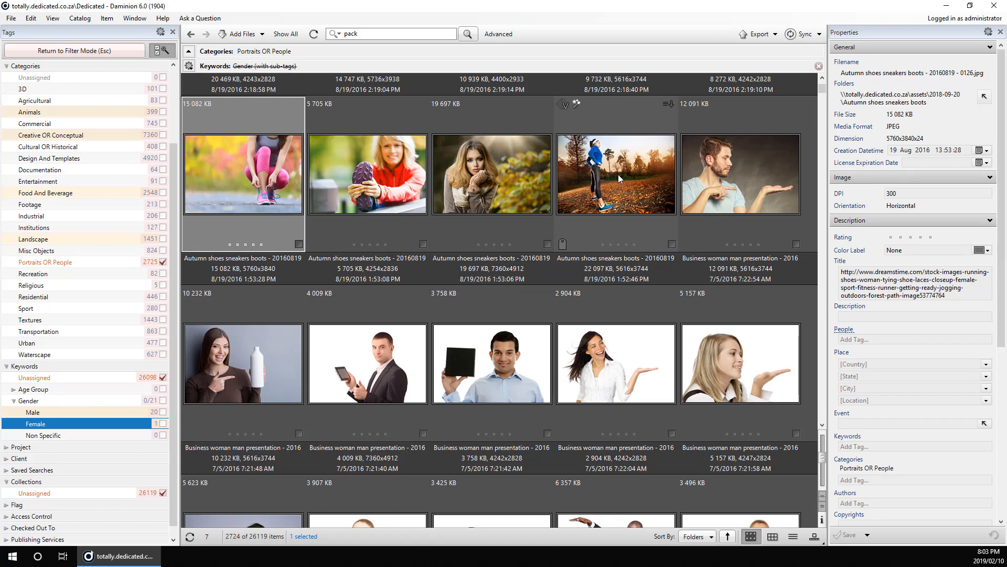
left_click(618, 174, "shift")
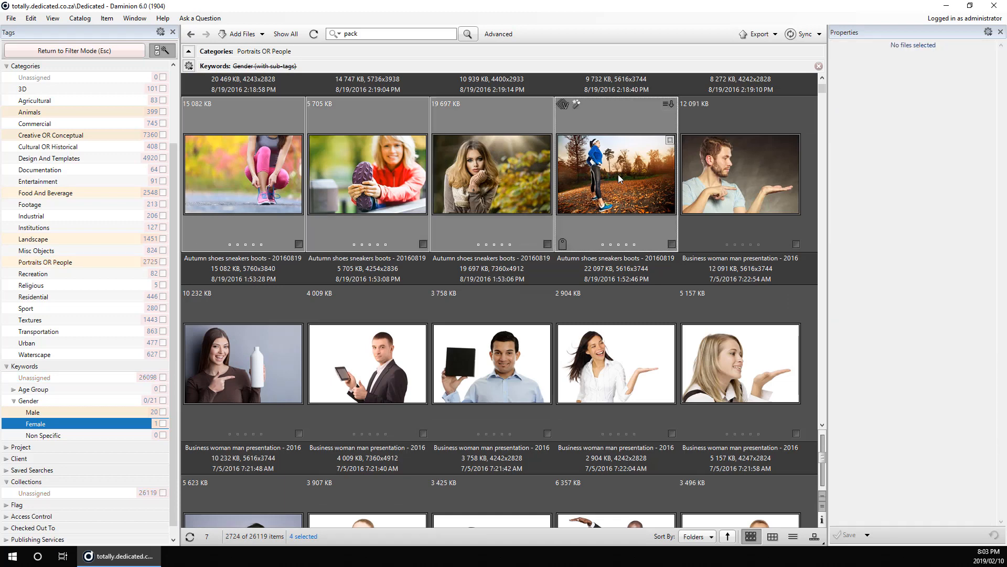
left_click(163, 424)
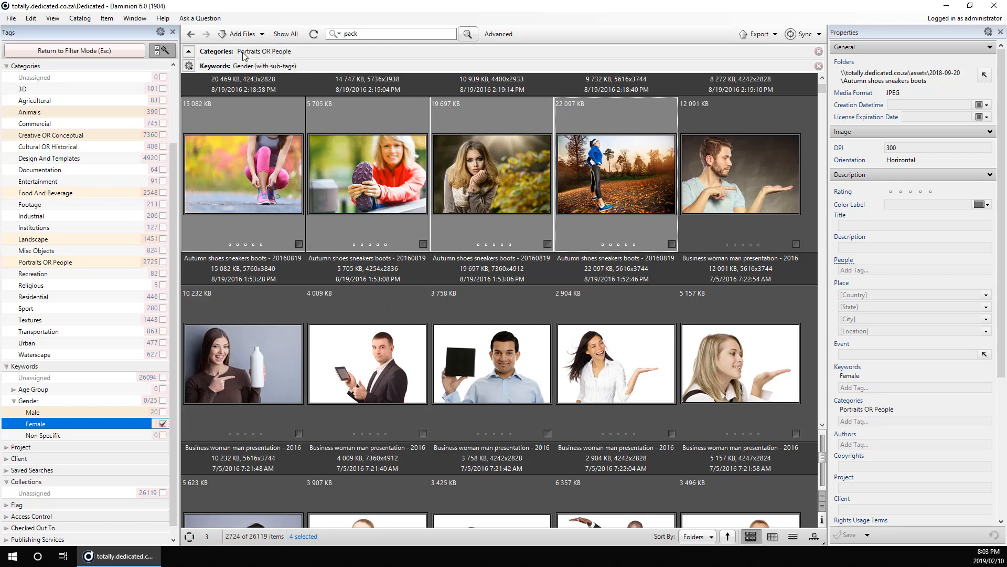
- Save the current Portraits OR People search that excludes Gender keywords as "Gender (M/F/N)"
left_click(191, 67)
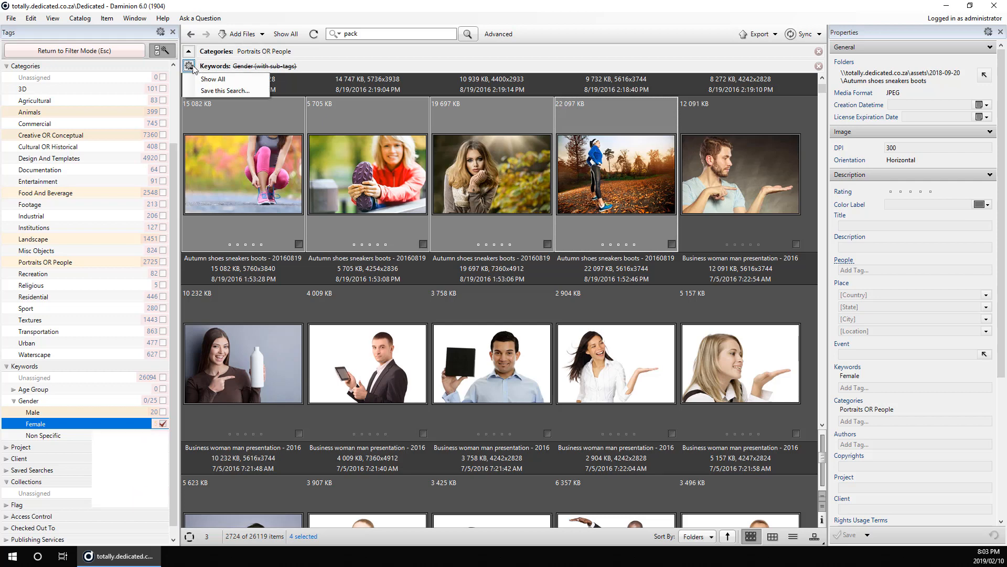
left_click(231, 94)
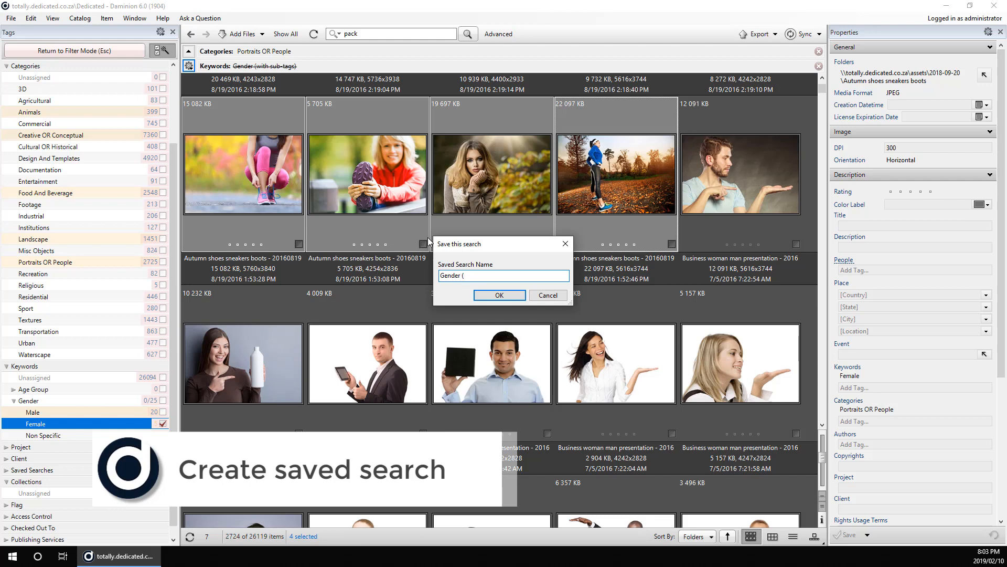
type("(M/F/N")
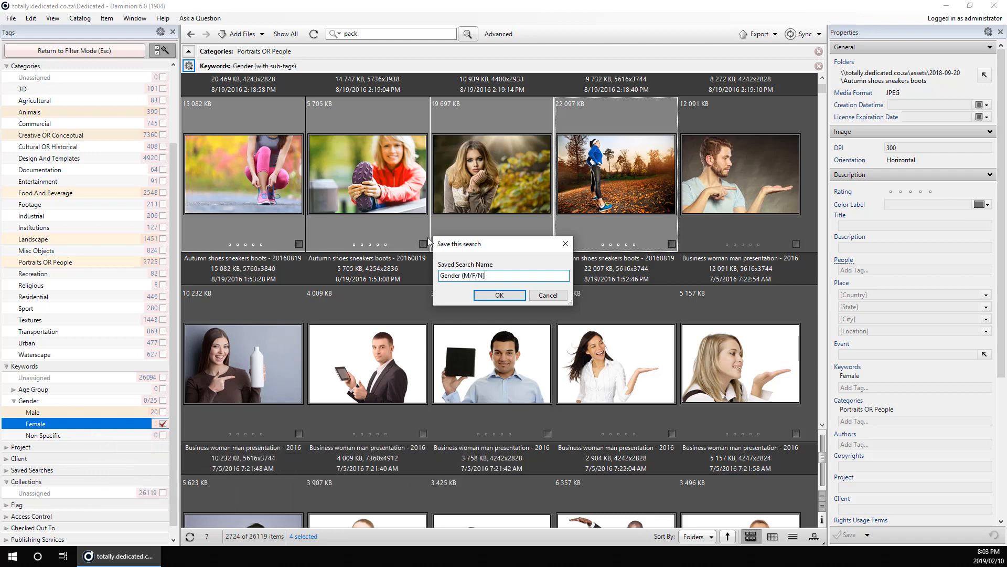
key("Return")
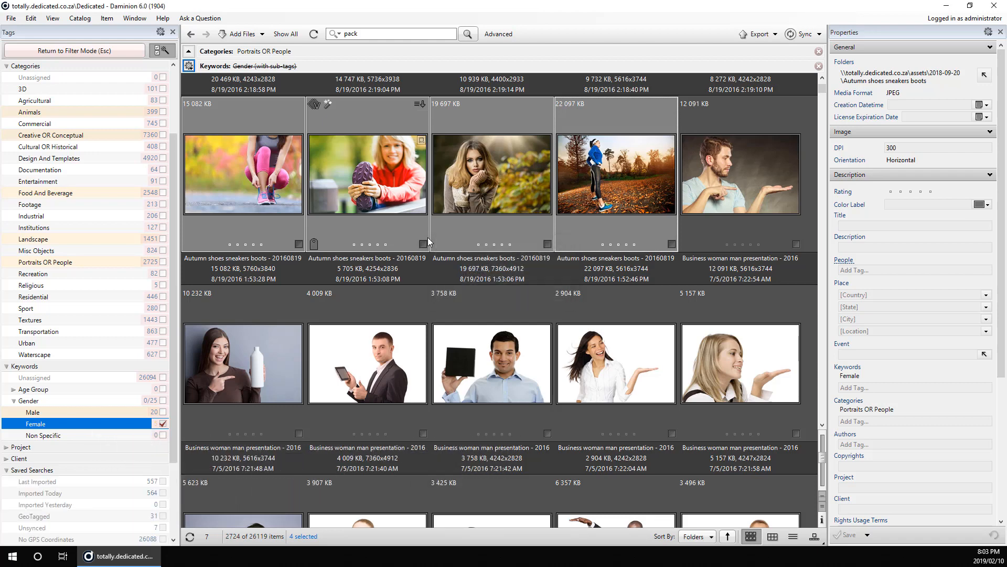
- Assign both the Female and Male keywords to all 23 Romantic Couple photos and refresh the filtered results
left_click(163, 377)
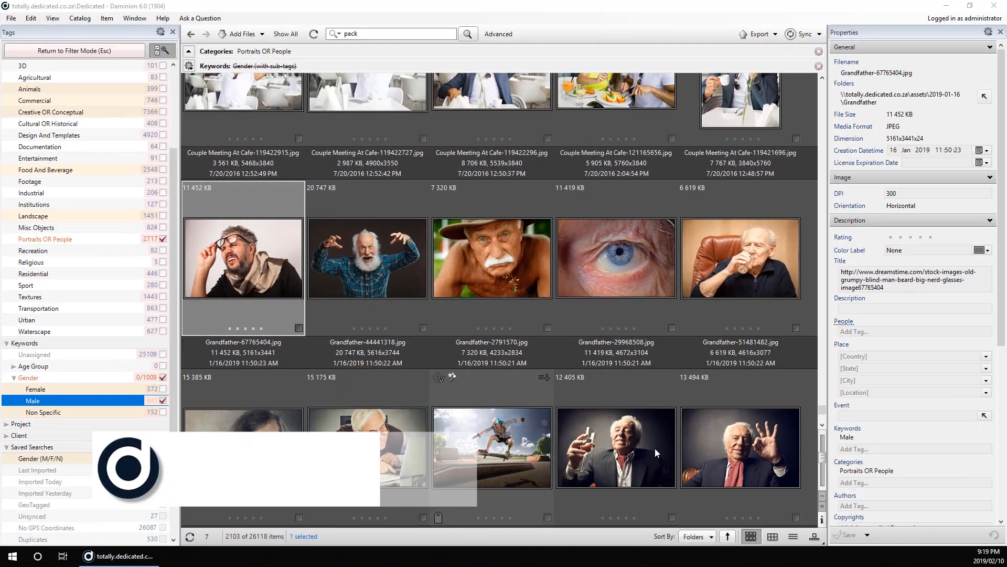
scroll(822, 411, "down", 3)
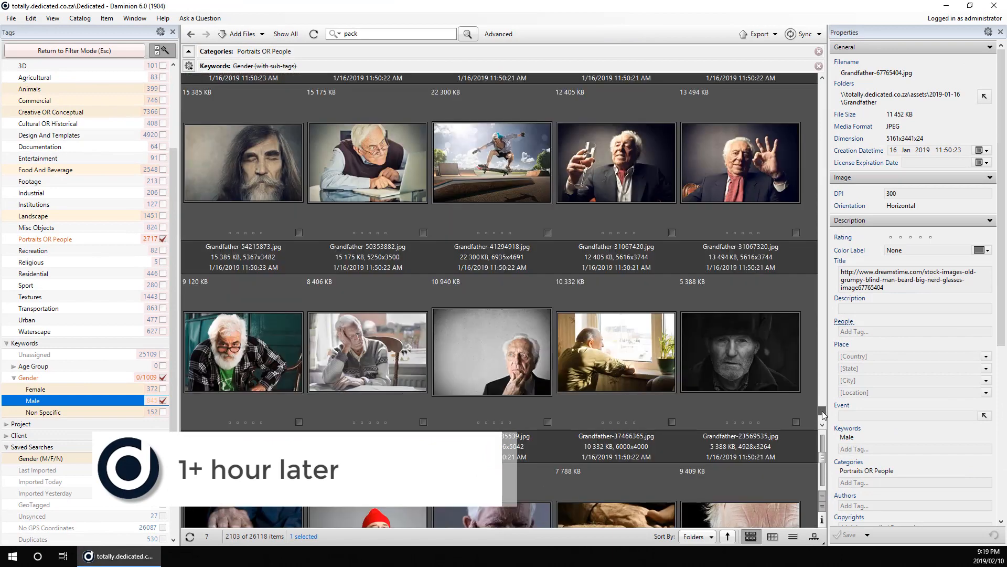
scroll(823, 411, "down", 5)
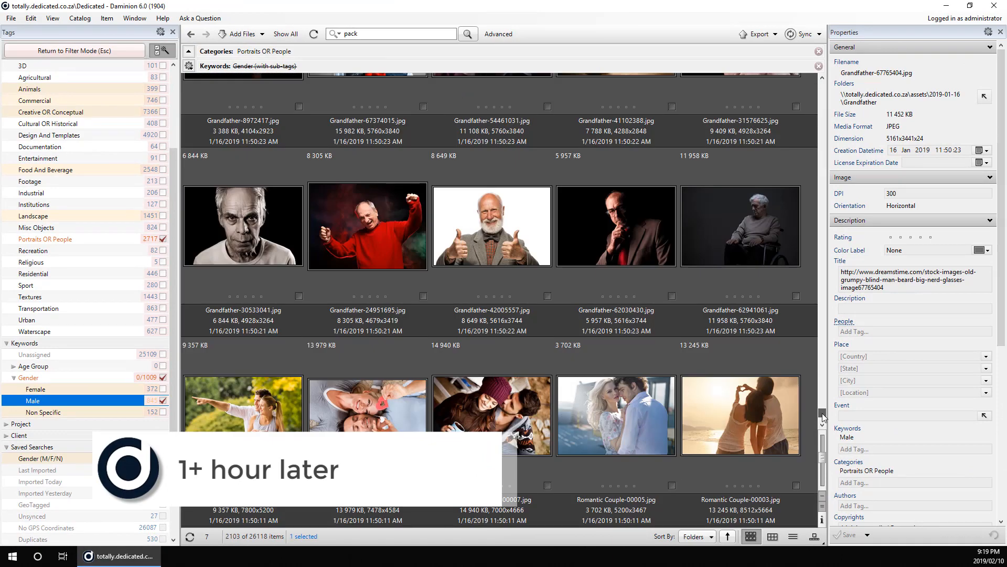
left_click(726, 220)
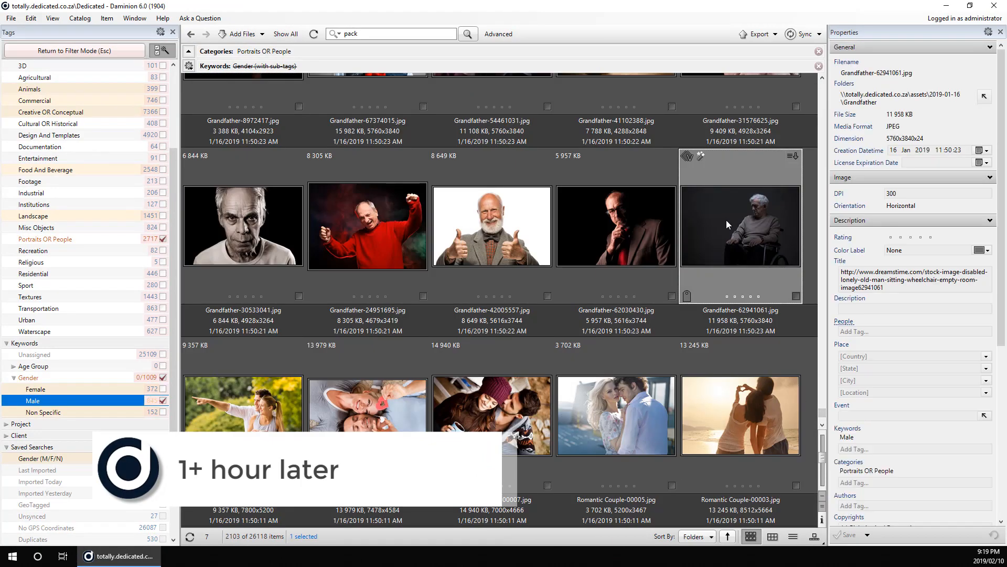
left_click(306, 395)
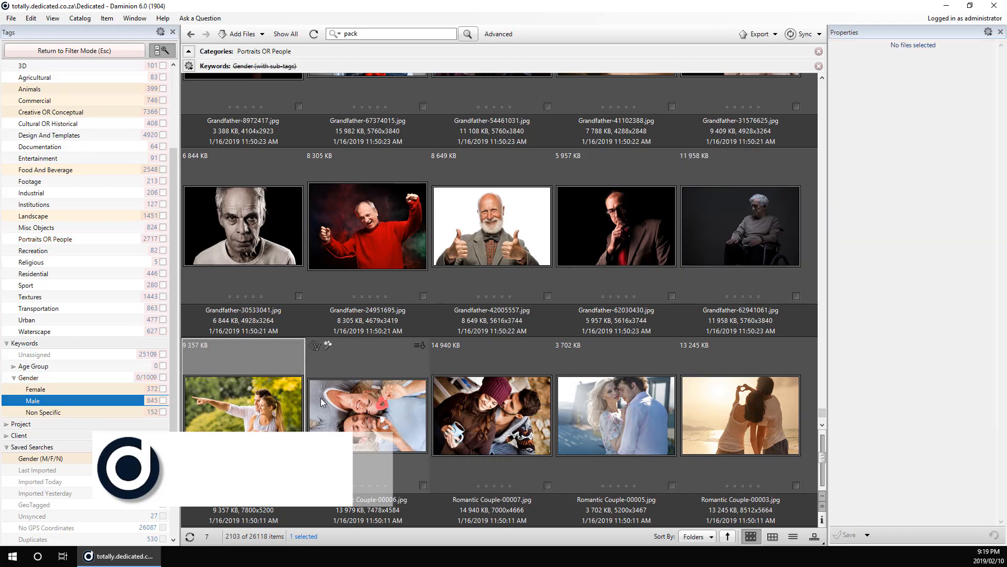
scroll(538, 407, "up", 1)
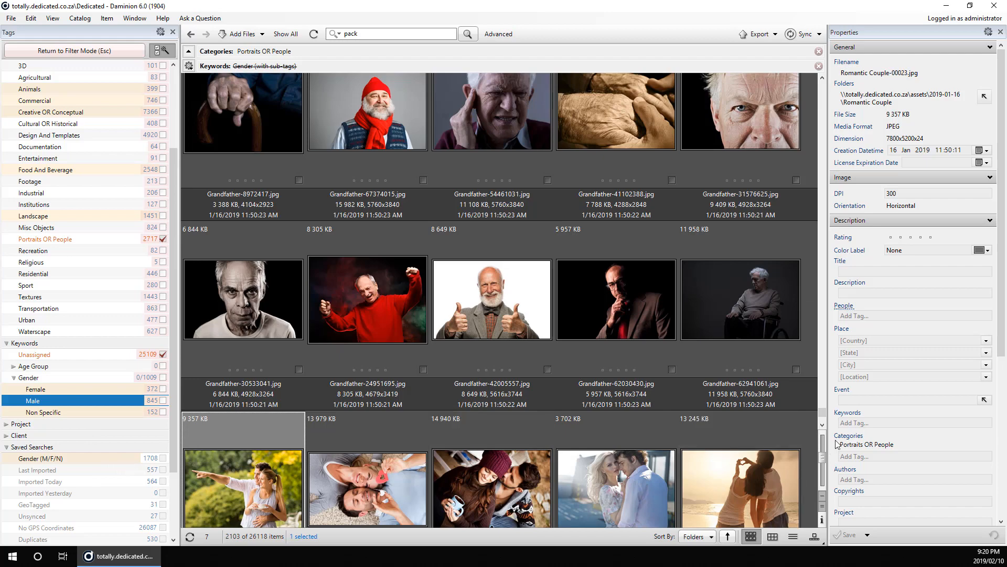
left_click(823, 425)
left_click(823, 425)
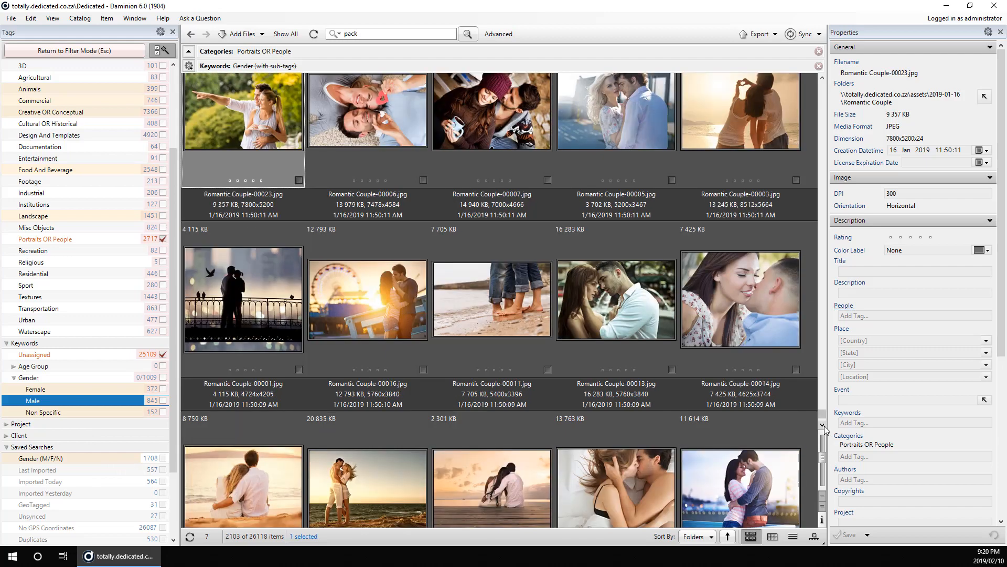
left_click(823, 425)
left_click(823, 425)
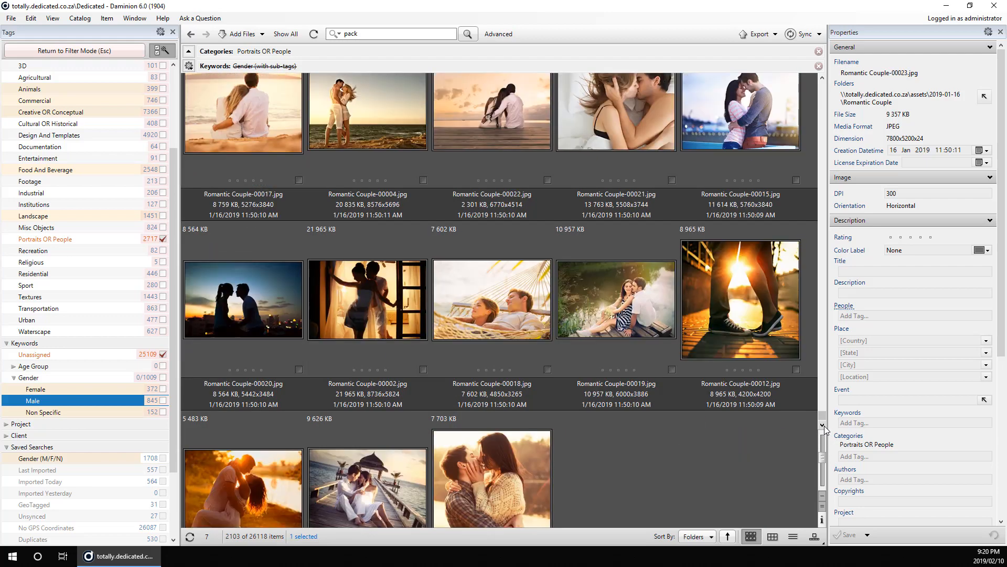
left_click(822, 425)
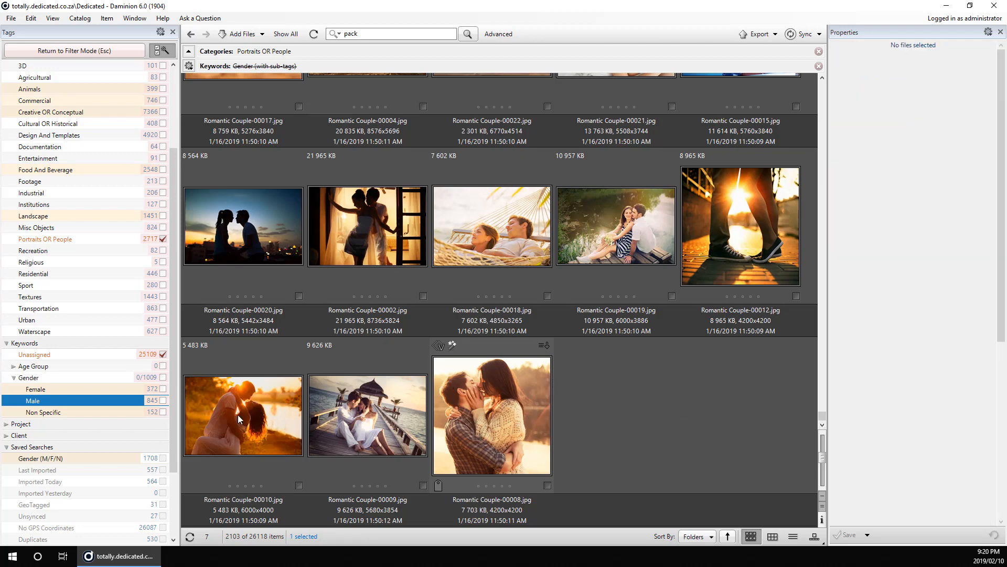
key("ctrl+a")
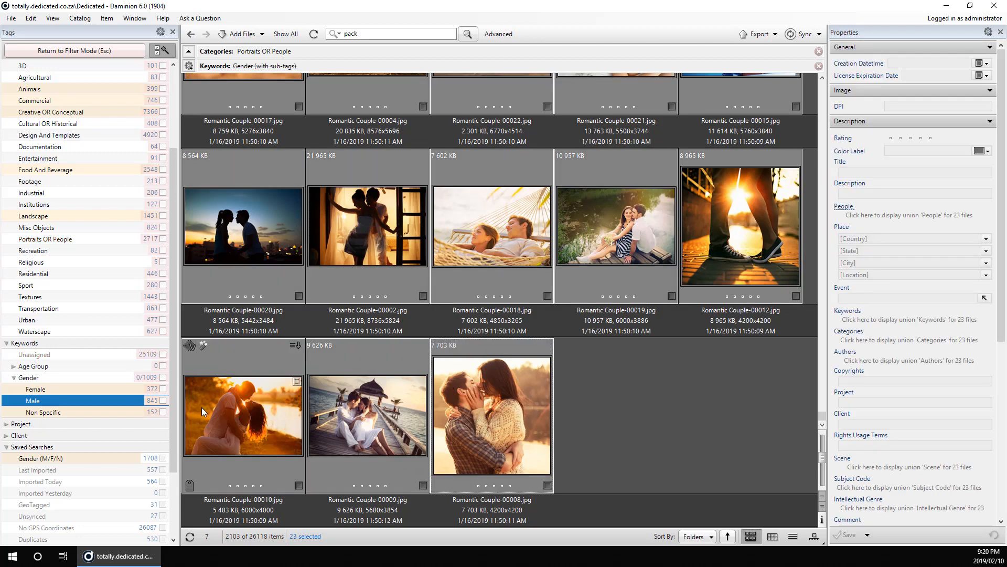
left_click(163, 389)
left_click(164, 400)
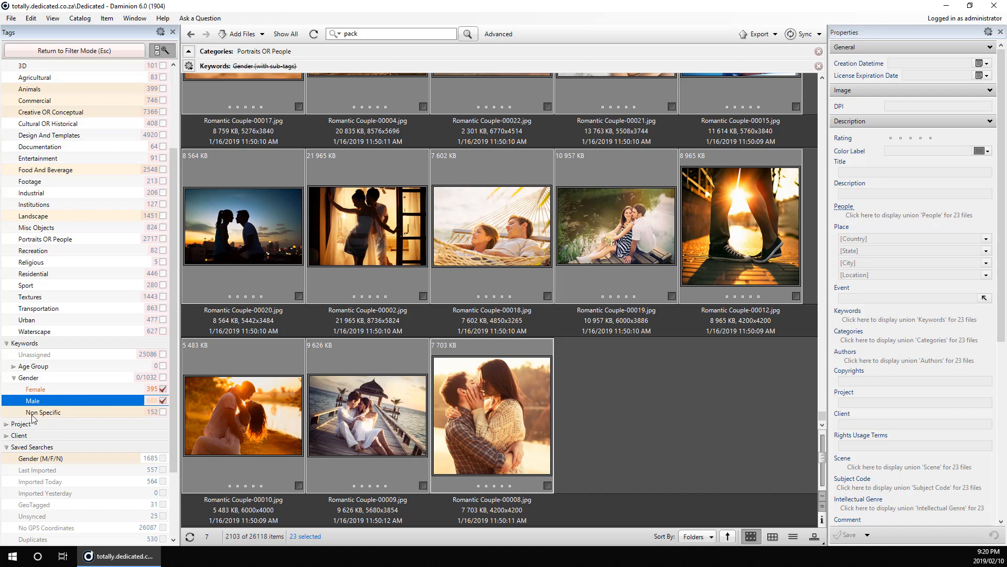
left_click(314, 35)
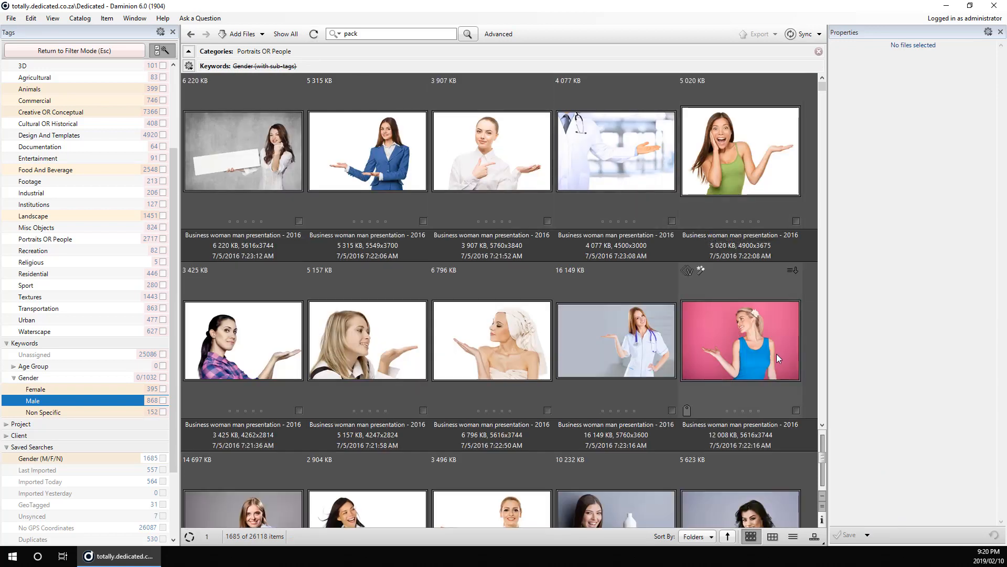
- Look through the remaining portraits that have no gender keyword to see which keyword suits them
left_click(823, 425)
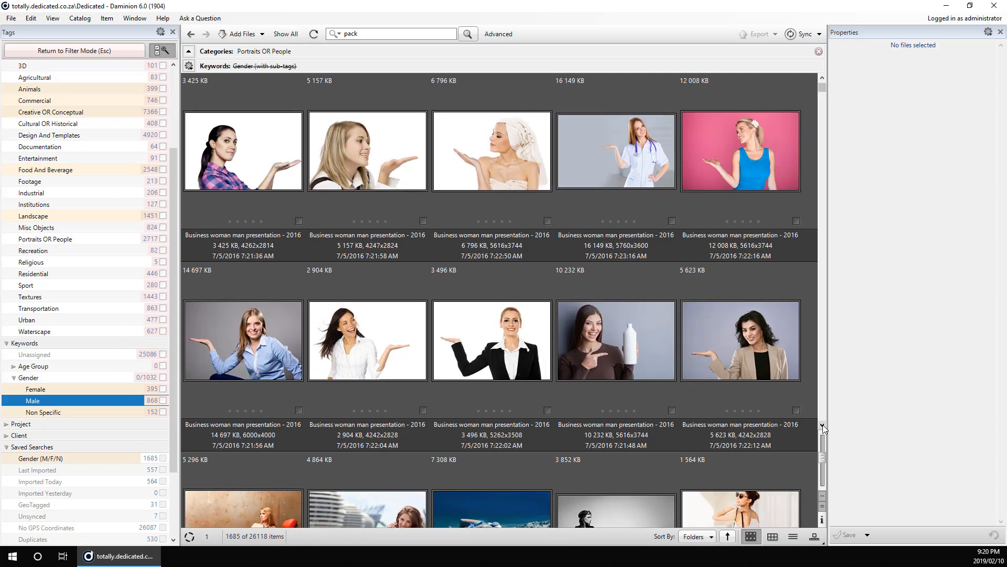
left_click(823, 424)
left_click(823, 424)
left_click(822, 424)
left_click(823, 423)
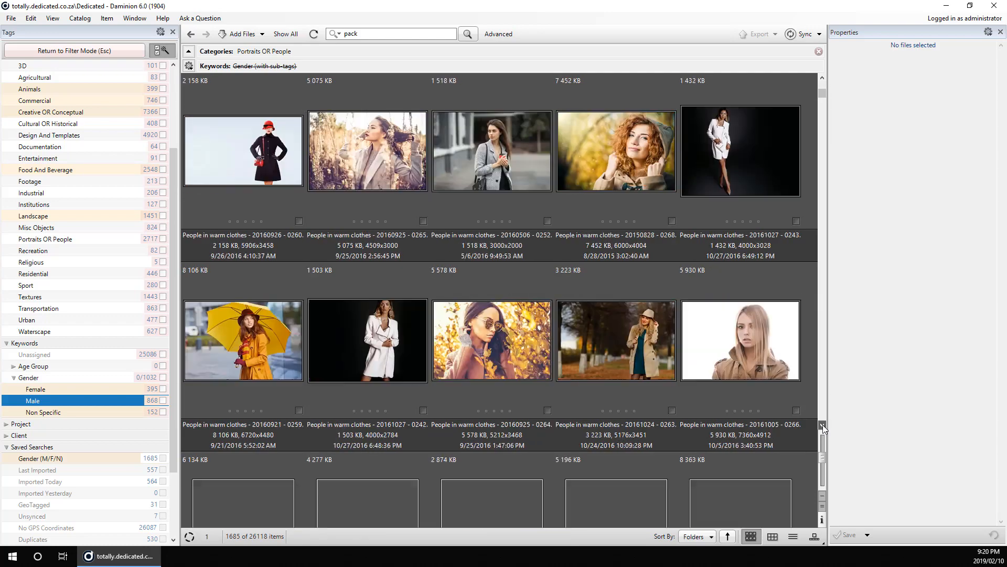
left_click(823, 424)
left_click(823, 424)
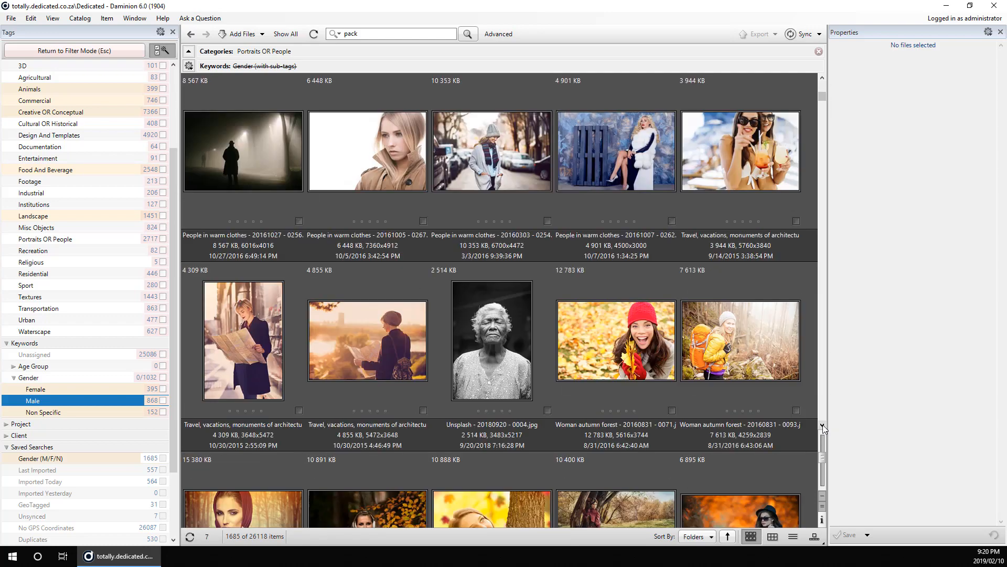
left_click(823, 424)
left_click(823, 424)
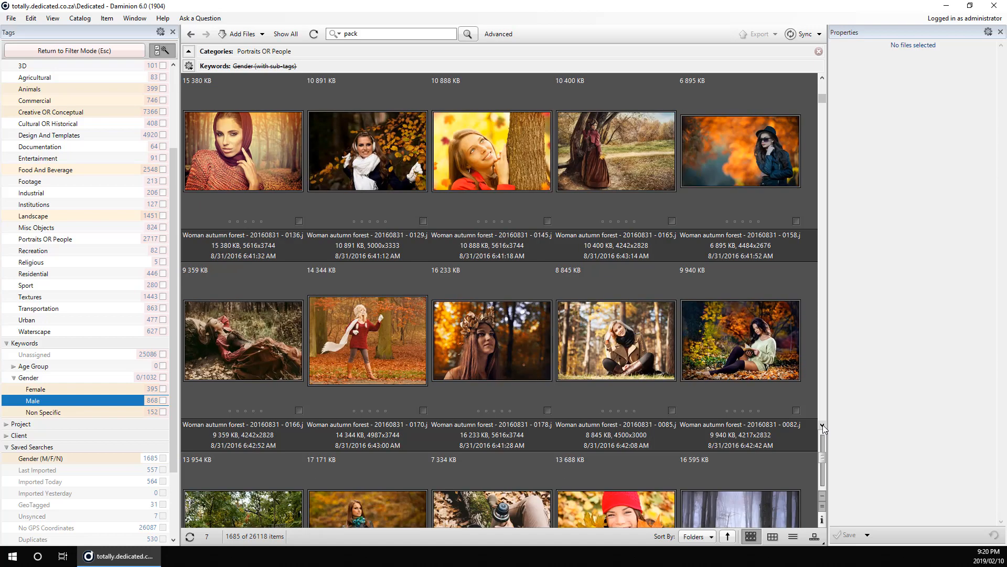
left_click(823, 424)
left_click(822, 424)
left_click(822, 424)
left_click(822, 424)
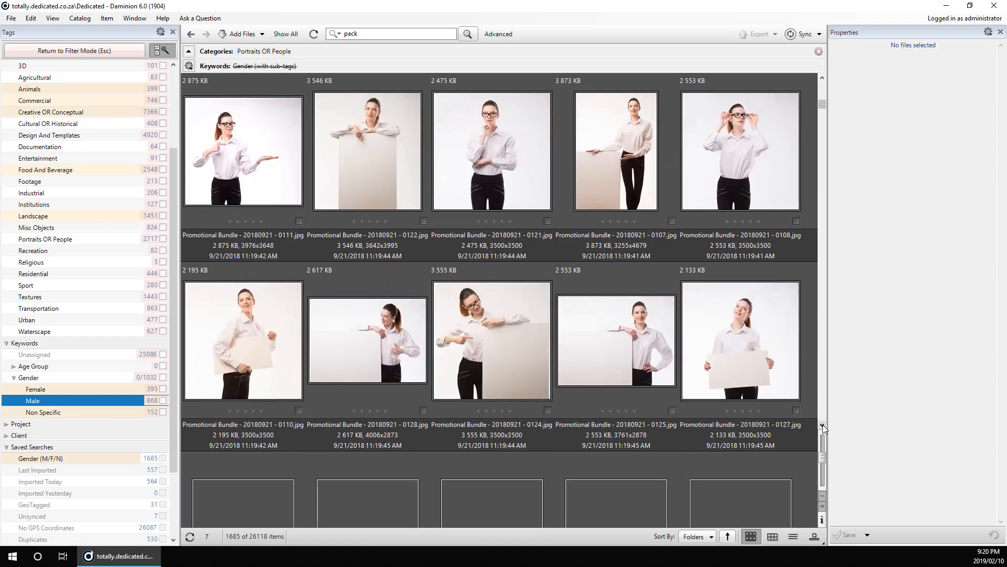
left_click(823, 424)
left_click(823, 424)
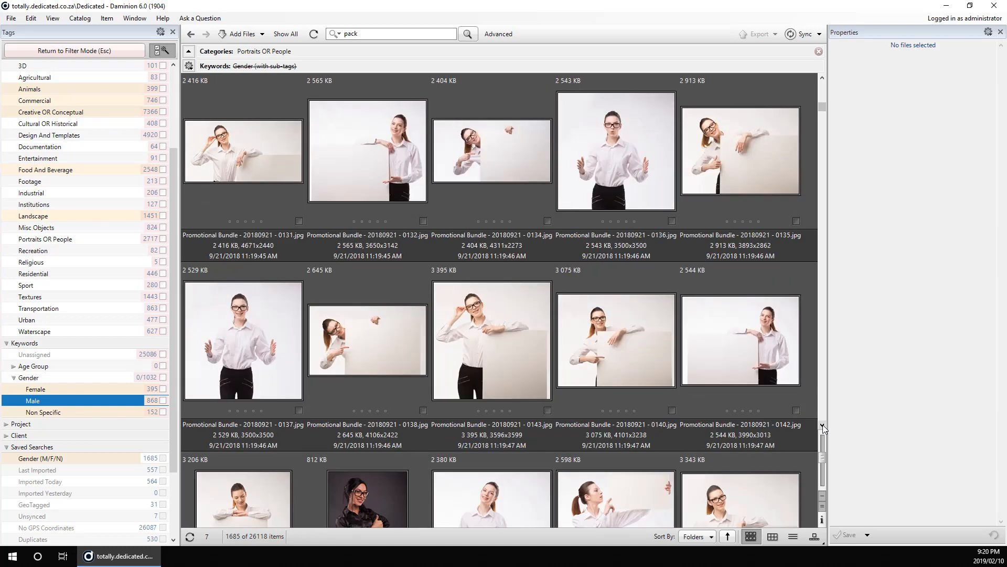
left_click(823, 424)
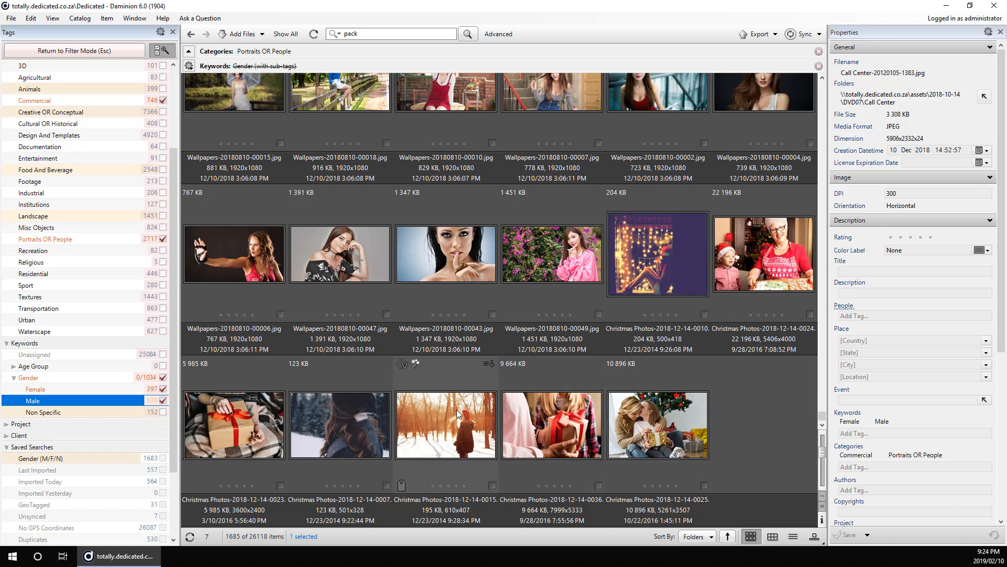
- Assign the Female keyword to all remaining Portraits OR People photos without a Gender keyword and refresh the filtered results
left_click(264, 275)
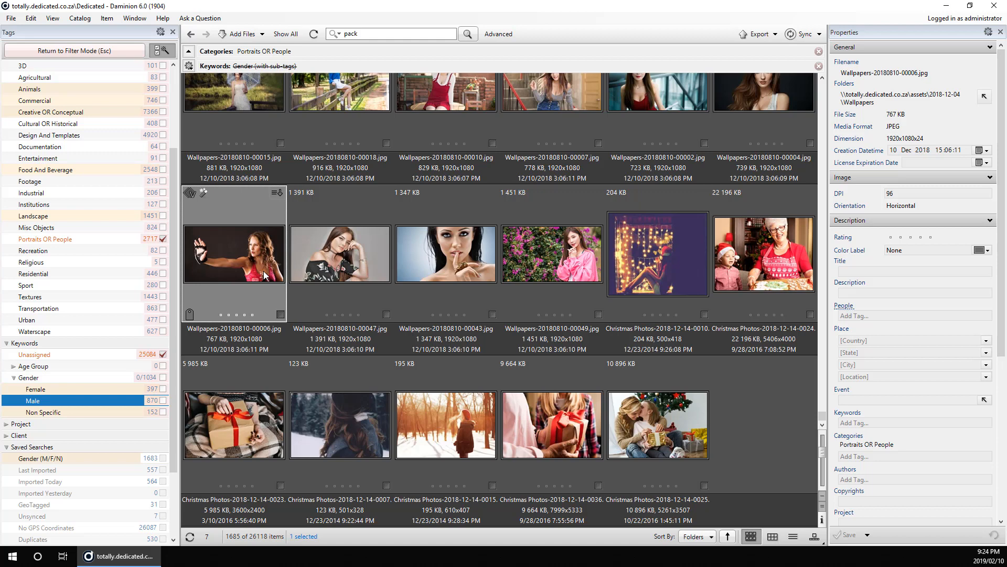
key("ctrl+a")
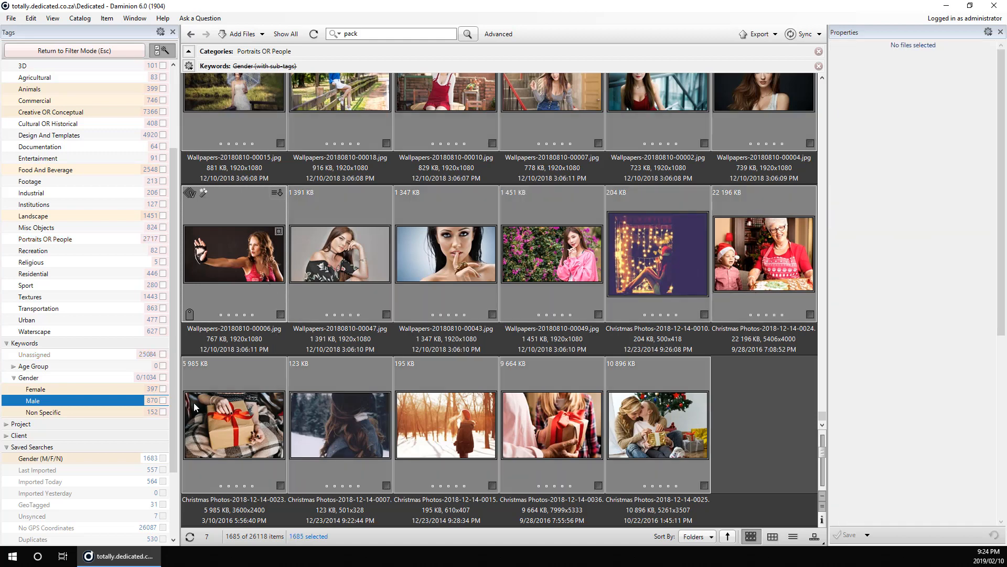
left_click(163, 389)
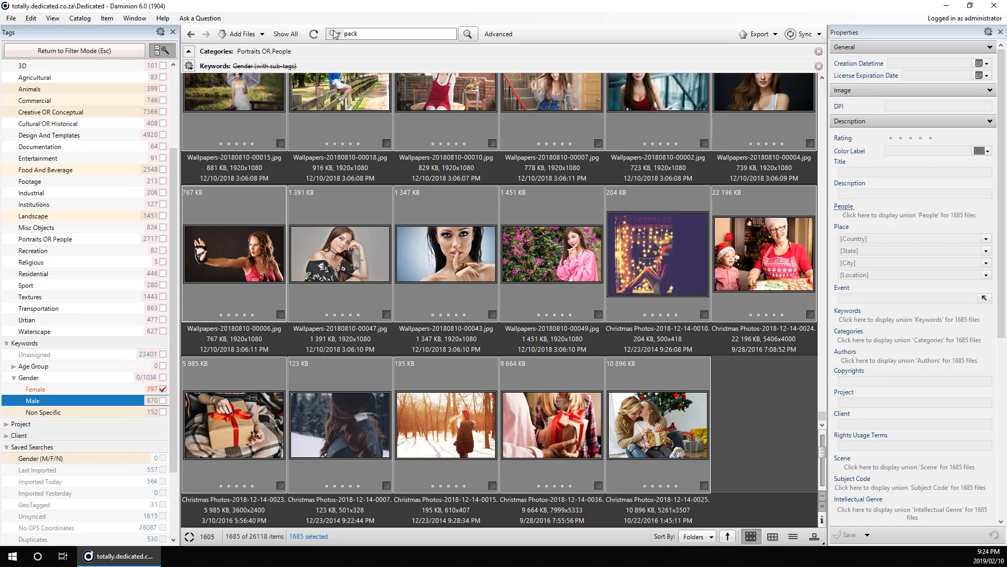
left_click(314, 35)
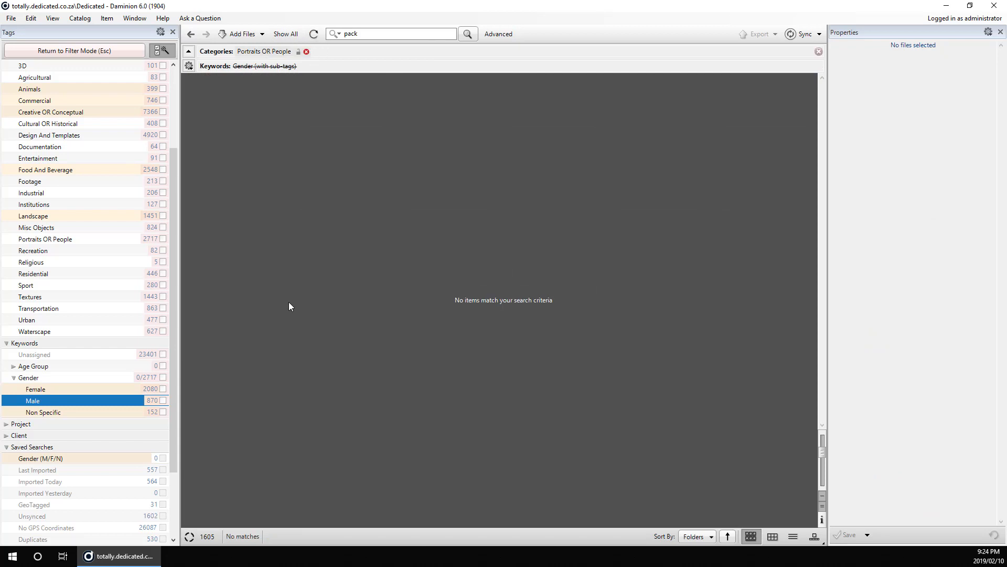
- Return the tags to filter mode and review the photos that carry the Female keyword
left_click(74, 51)
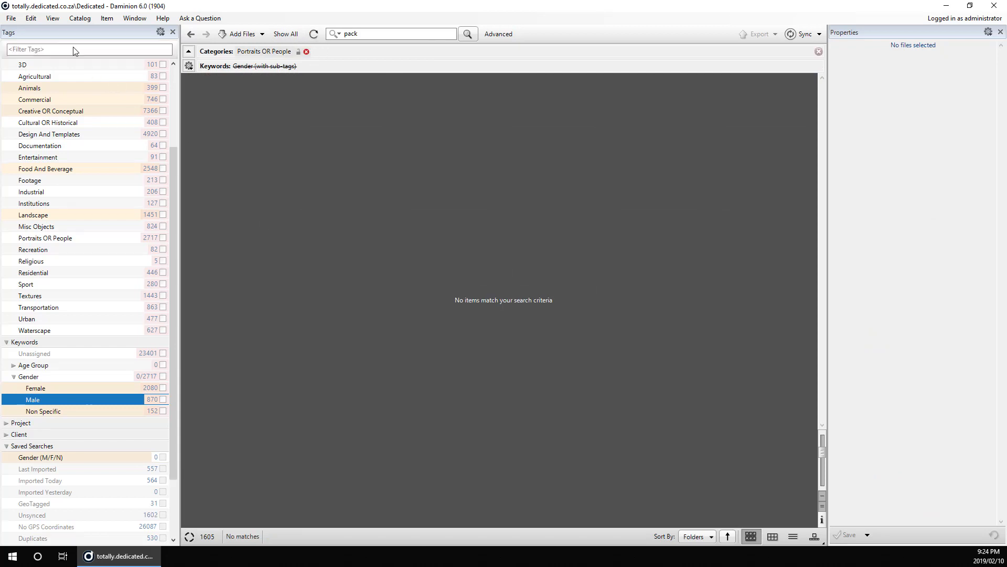
left_click(164, 388)
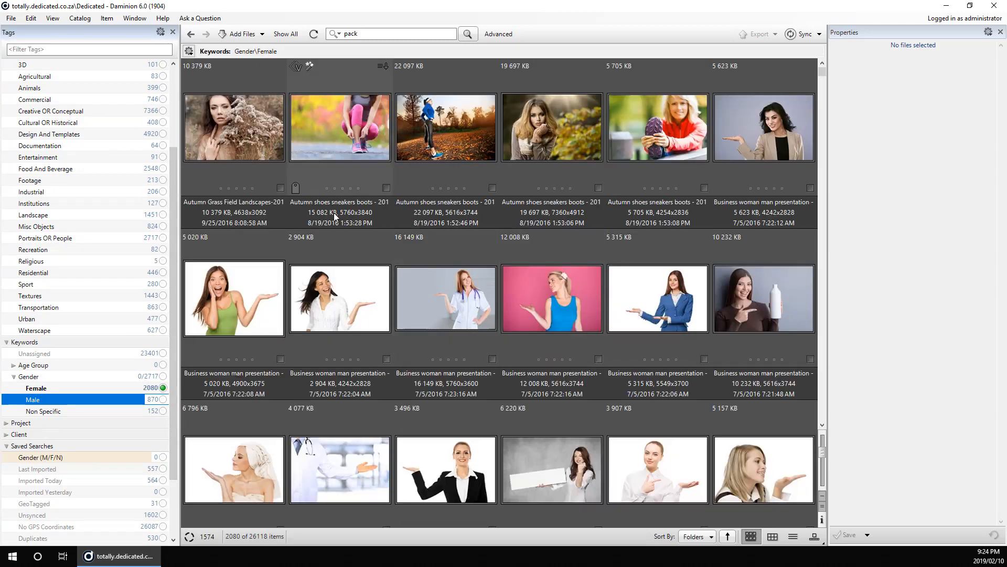
scroll(402, 301, "down", 1)
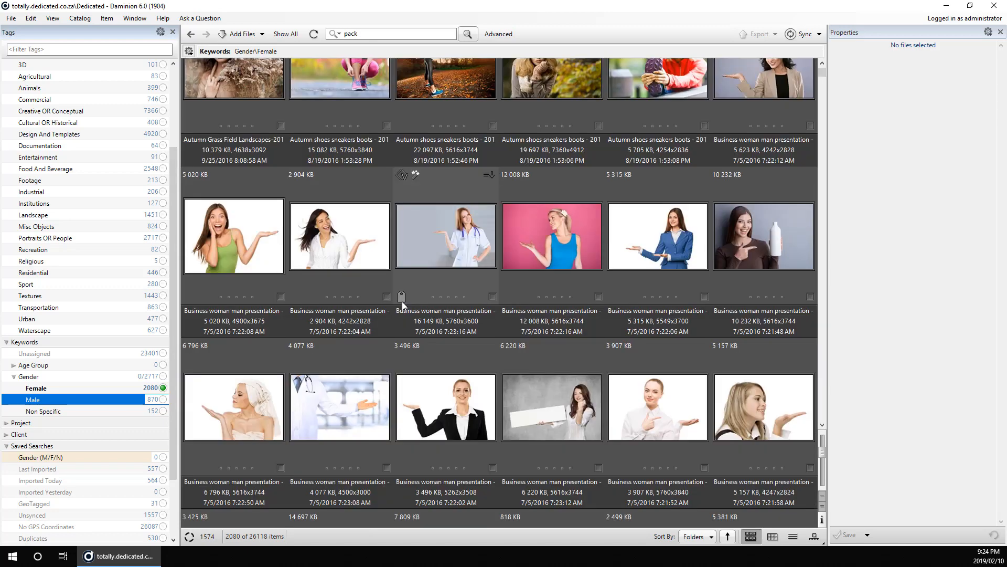
- Filter the catalog by the Male keyword, and add Female to show only photos tagged with both
left_click(163, 401)
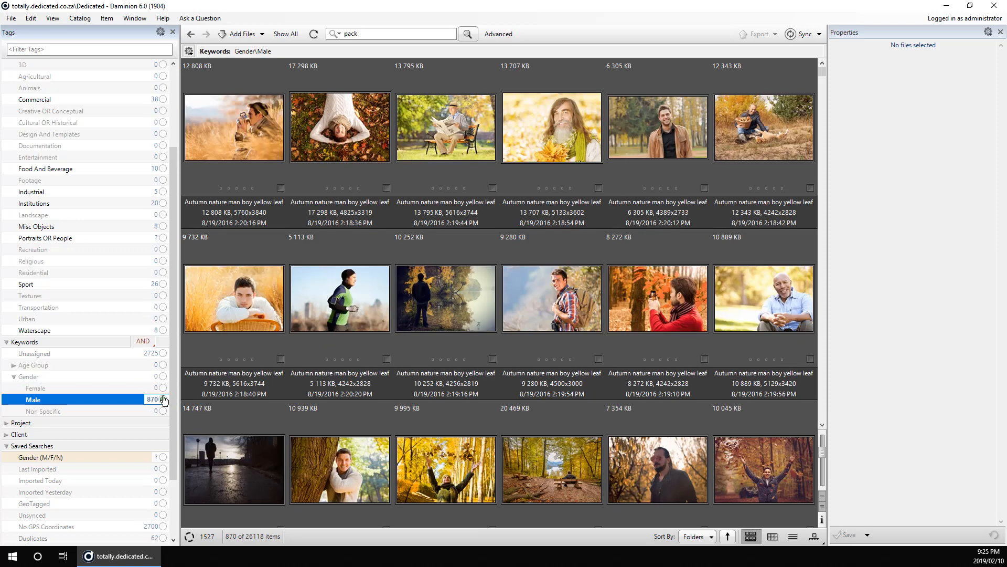
left_click(163, 388, "ctrl")
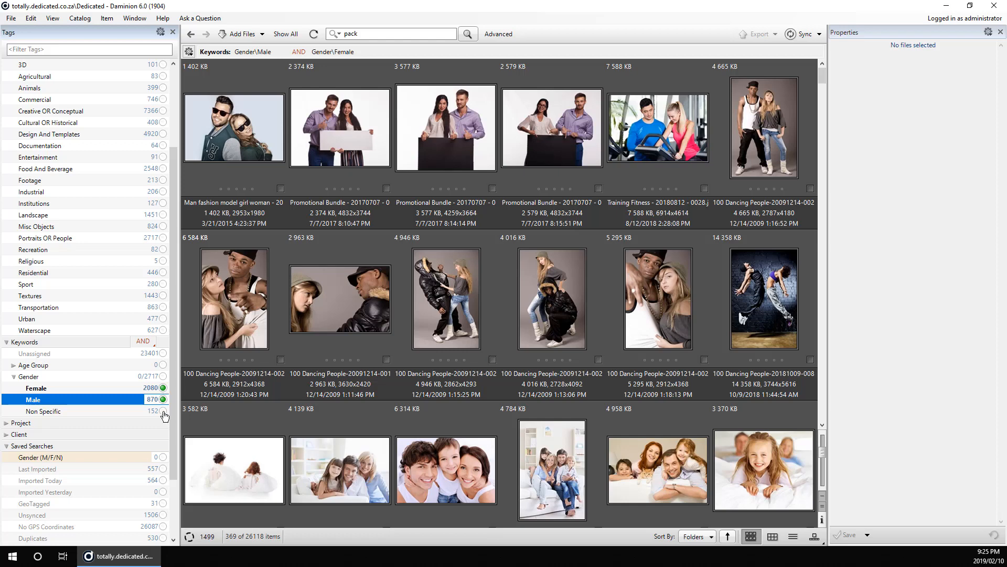
- Filter the catalog by the Non Specific keyword alone and look through the photos tagged with it
left_click(163, 412)
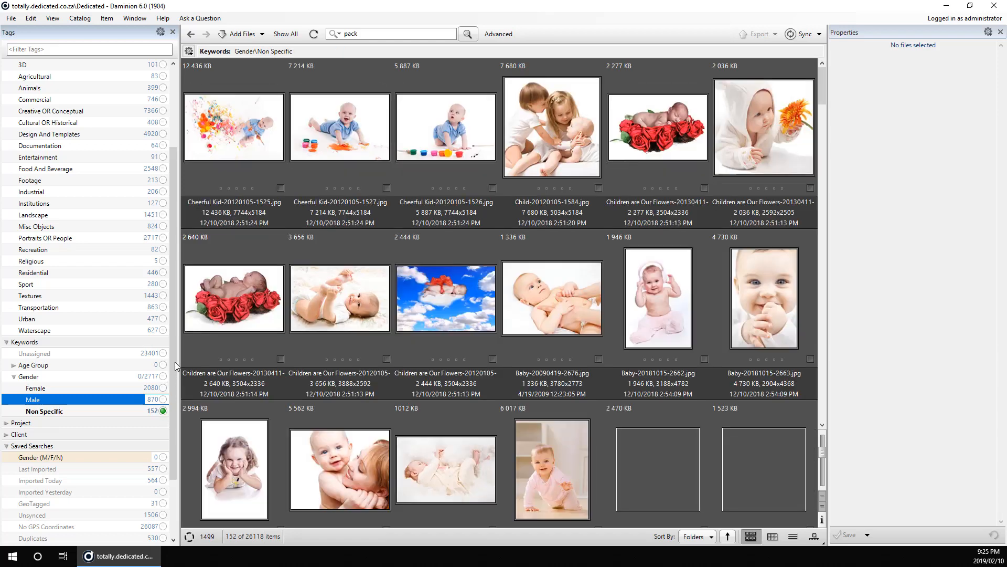
scroll(448, 345, "down", 2)
scroll(448, 345, "down", 10)
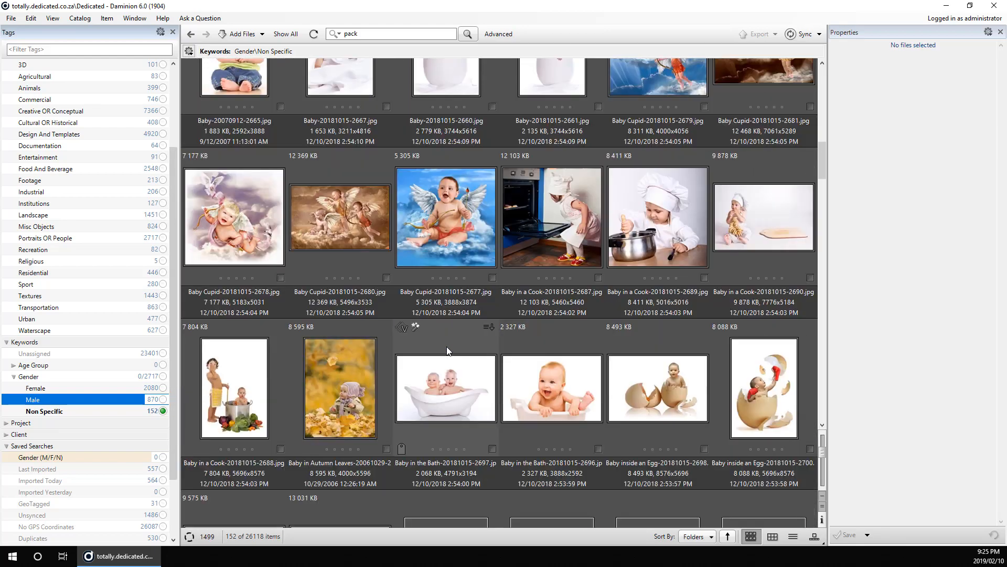
scroll(447, 351, "down", 6)
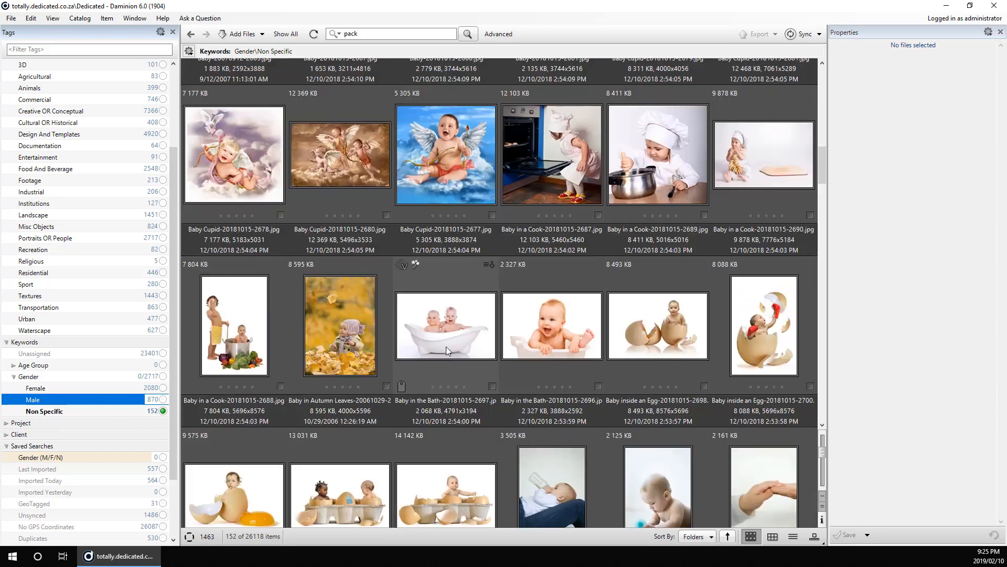
scroll(447, 350, "down", 10)
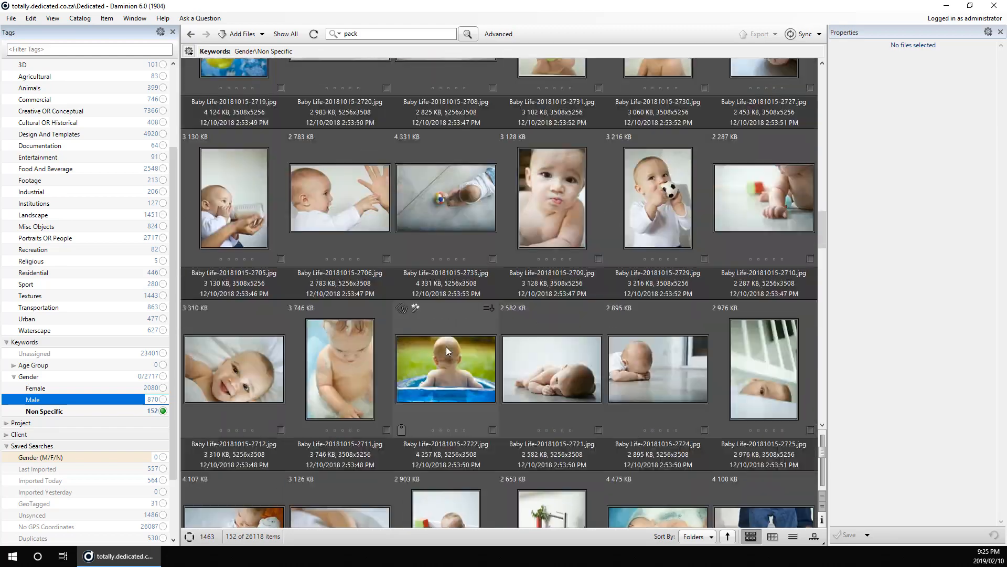
scroll(446, 346, "down", 8)
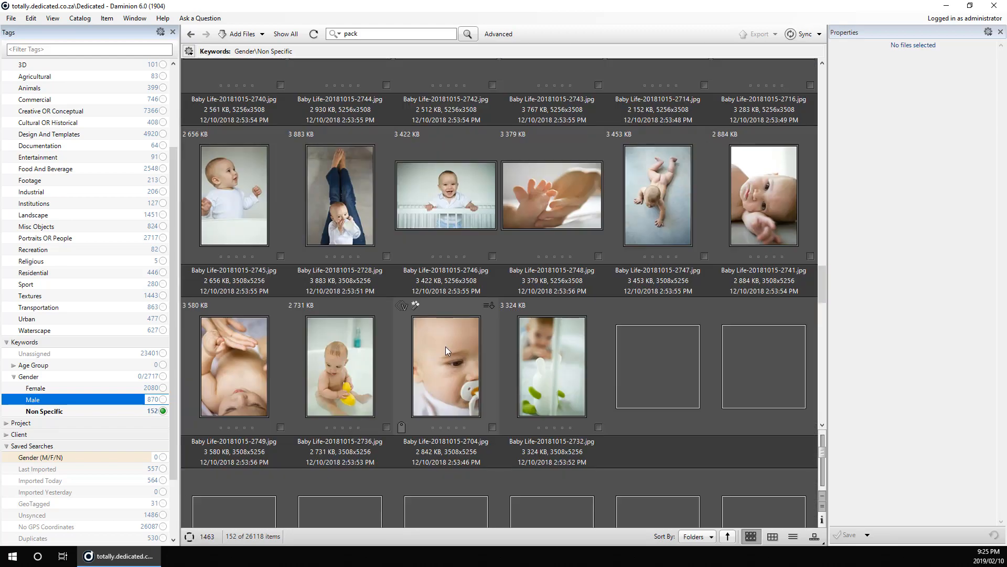
scroll(446, 347, "down", 4)
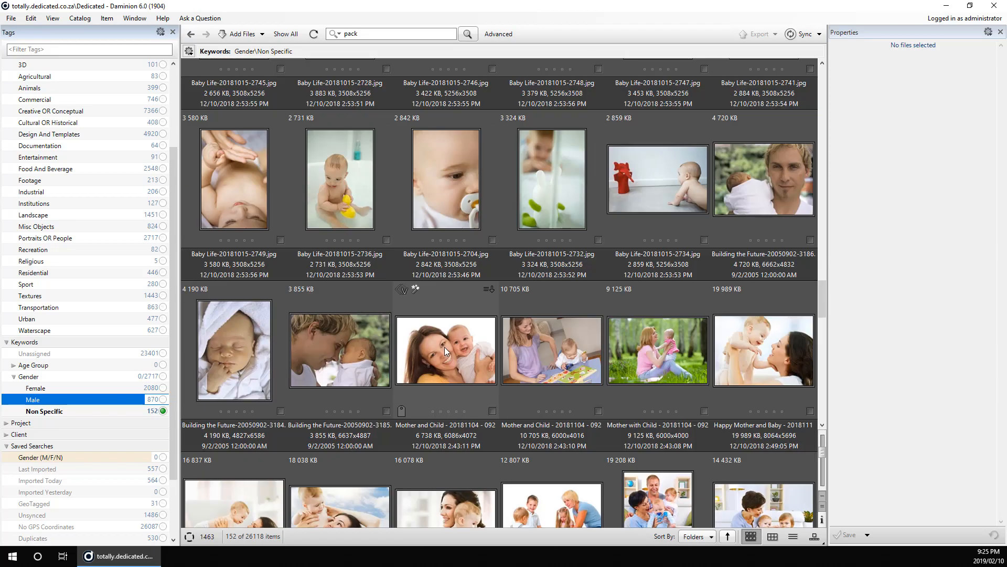
scroll(443, 347, "down", 3)
scroll(442, 348, "down", 3)
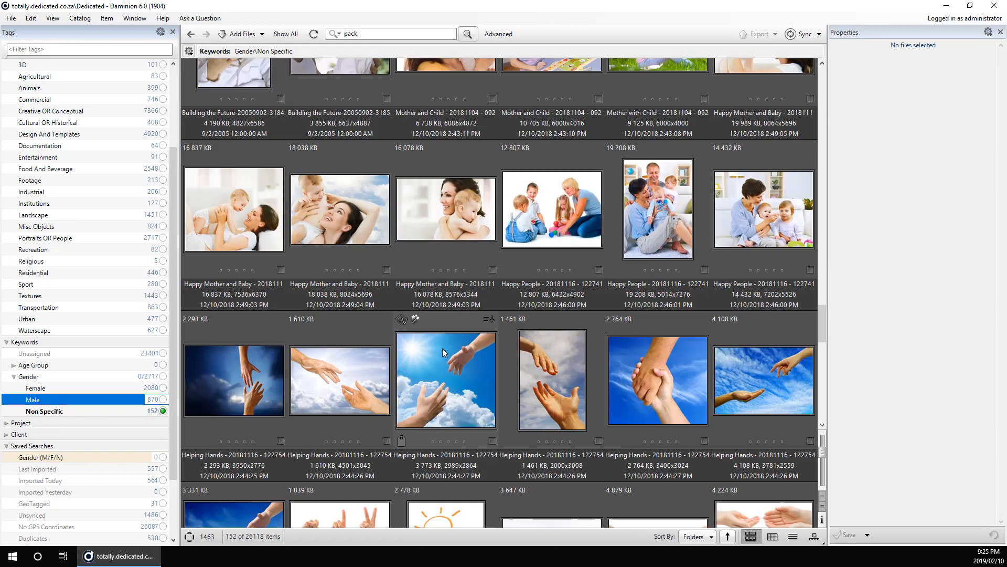